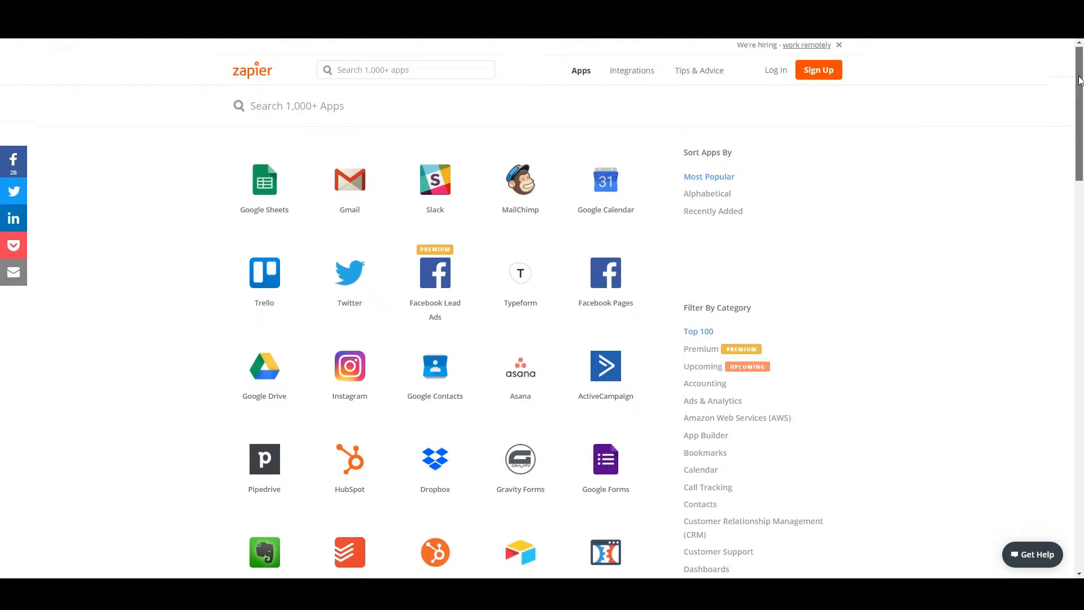
Browse the directory of most popular apps that can be connected.
drag(1076, 102, 1038, 80)
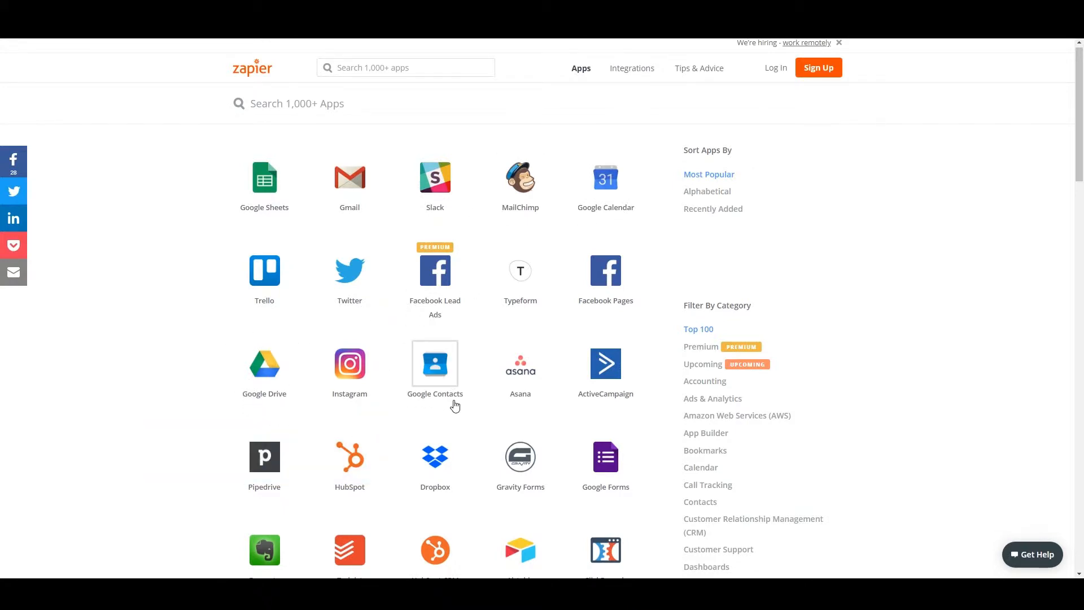
scroll(476, 404, down, 1)
scroll(476, 404, down, 6)
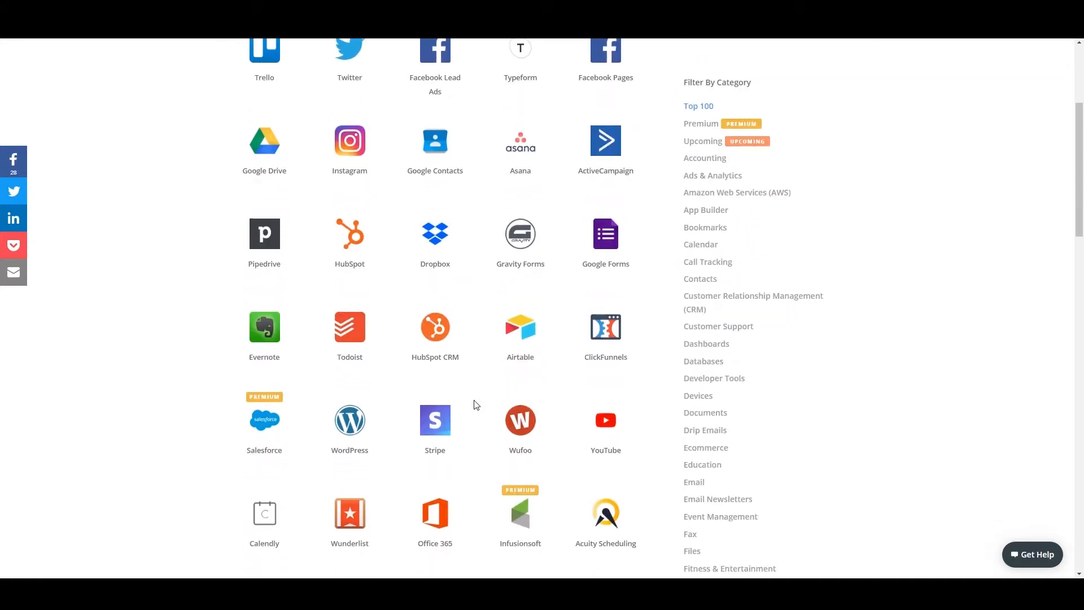
scroll(476, 404, down, 5)
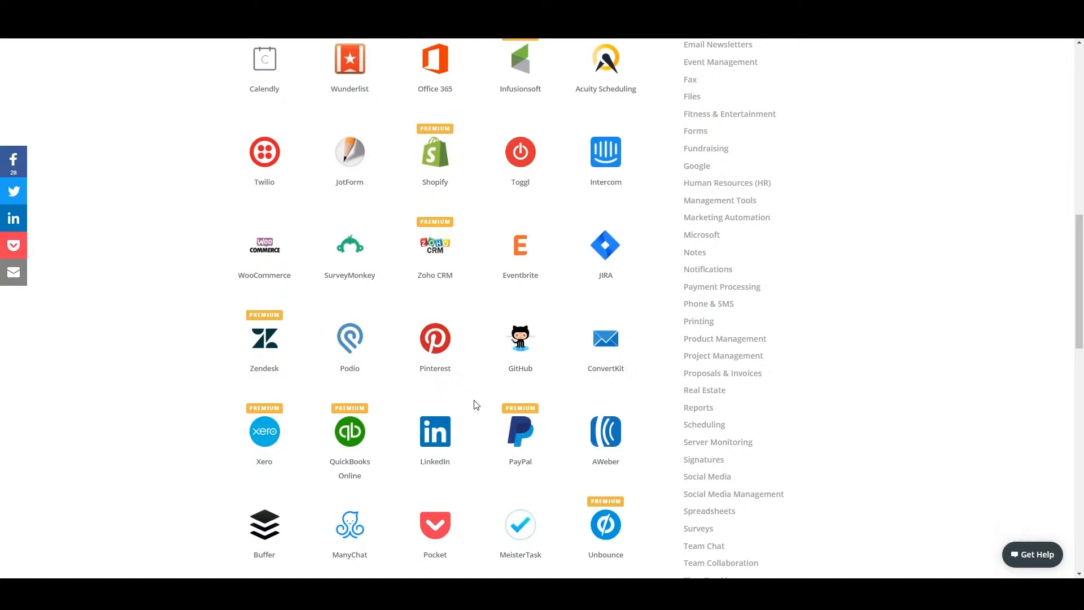
scroll(476, 405, down, 3)
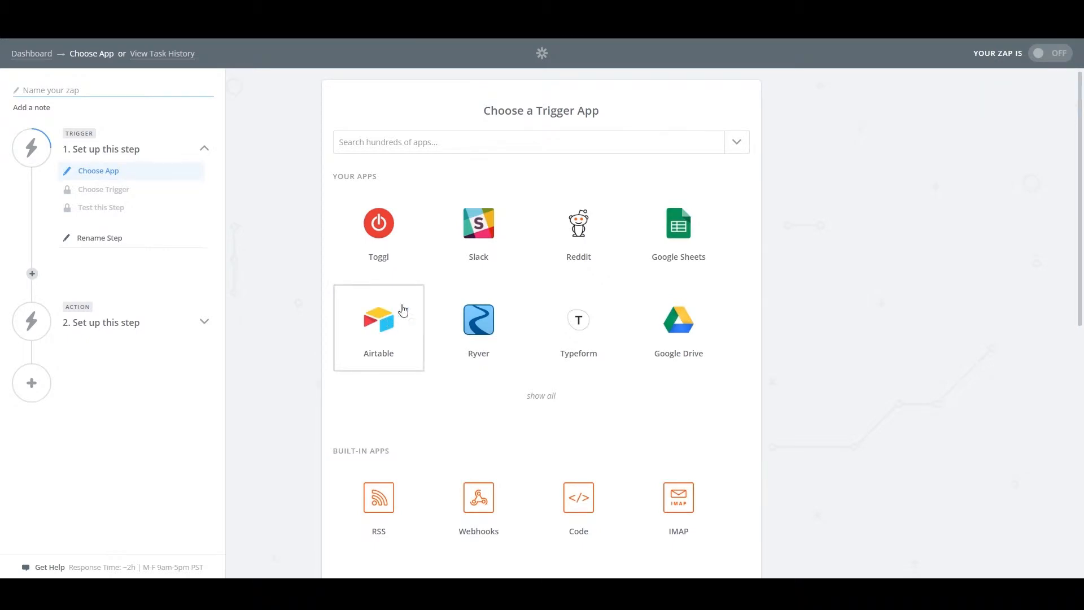
Choose Airtable as the trigger app and save New Record in View as its trigger.
click(369, 336)
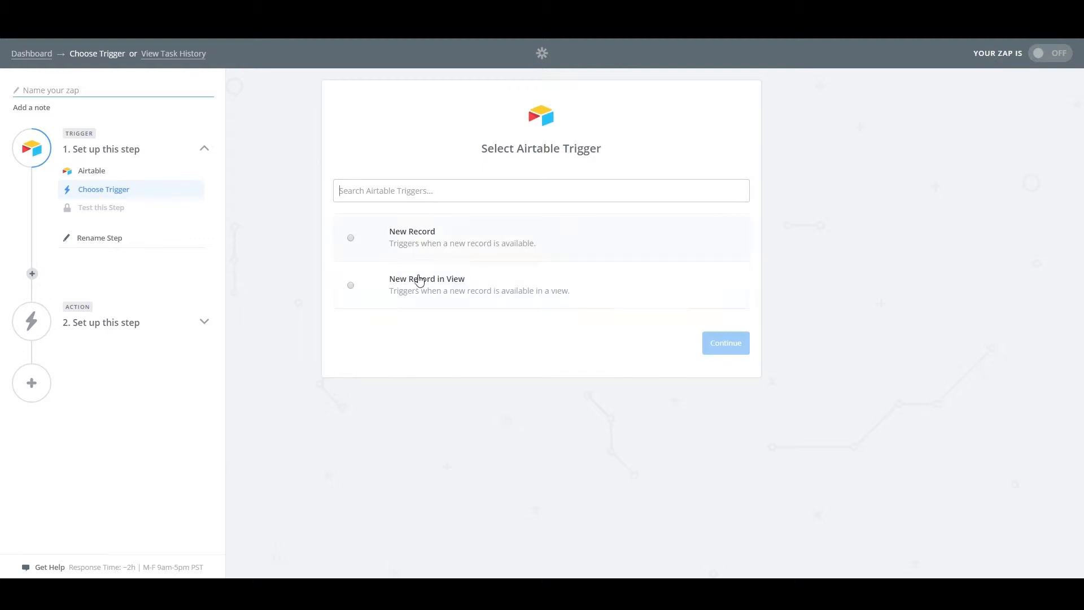
click(424, 291)
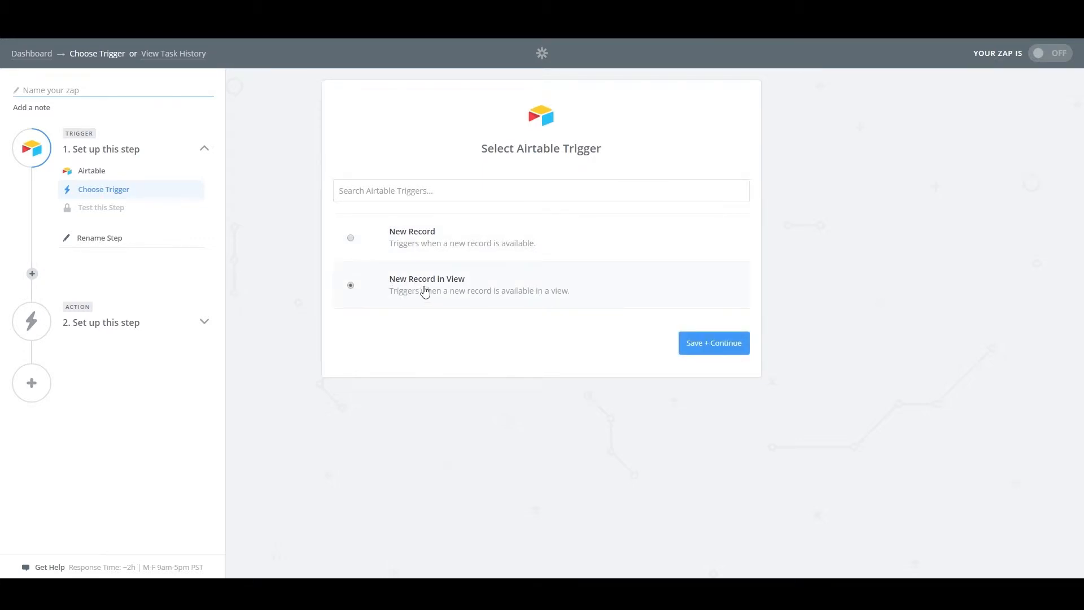
click(742, 349)
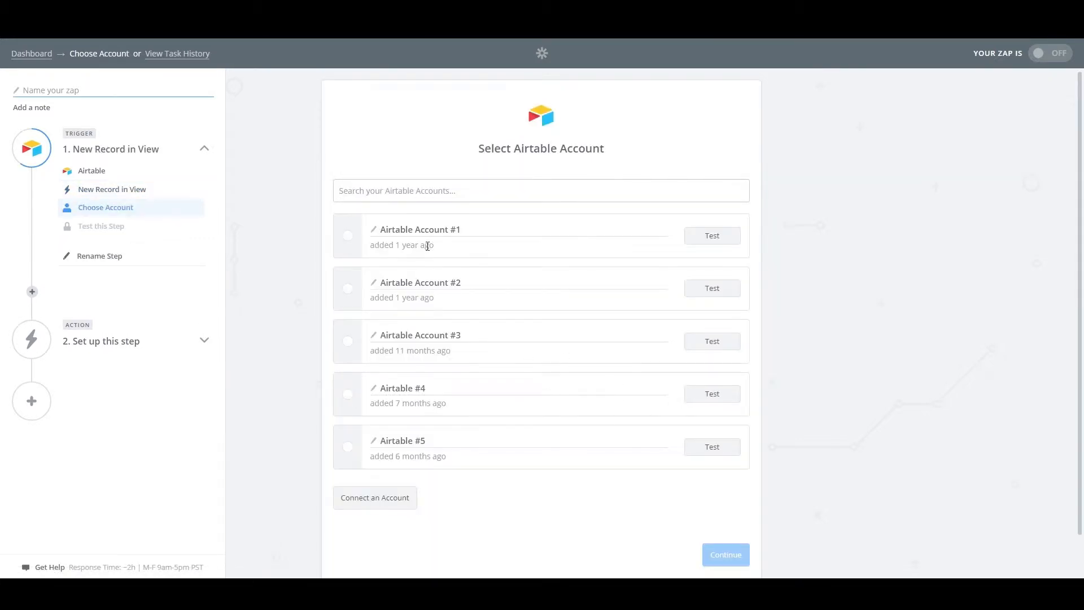
Select the Airtable #4 account for the trigger, test its connection and save the choice.
click(346, 396)
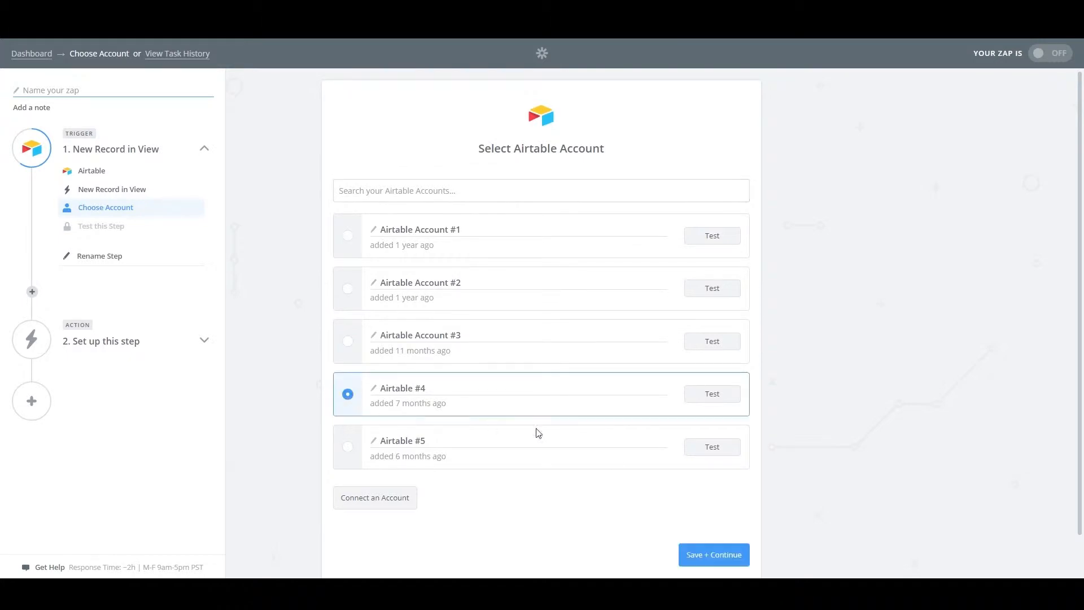
click(706, 396)
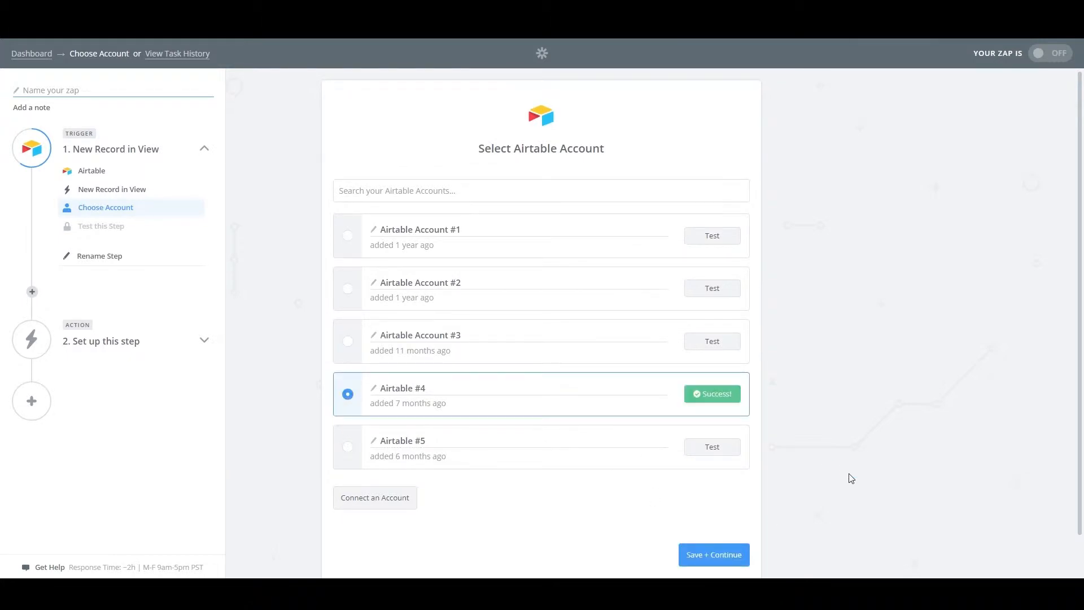
click(720, 553)
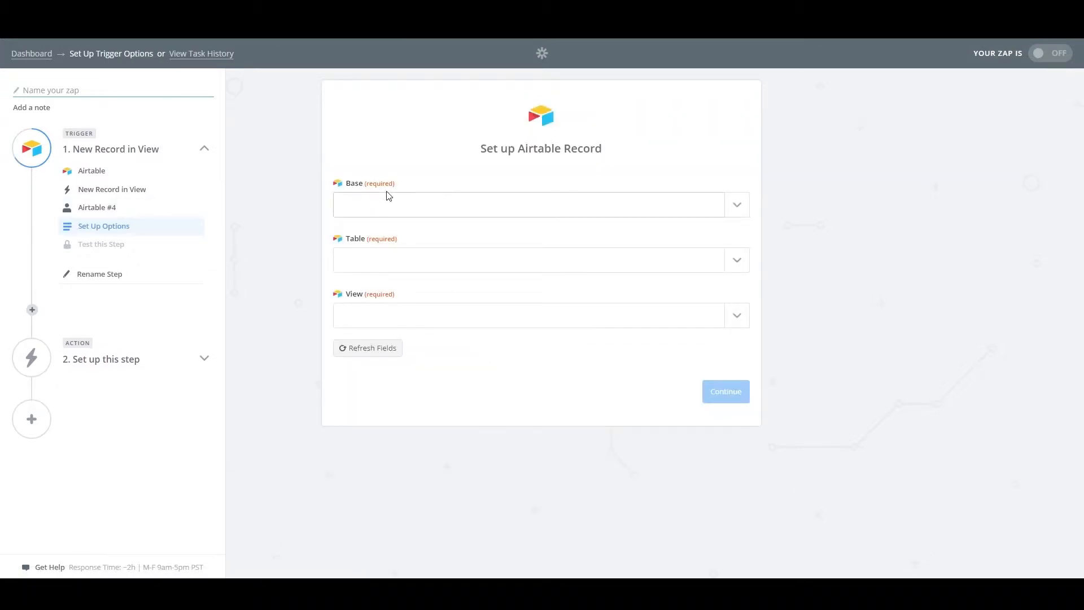
Set the trigger to the Epic Engine Room base, Tasks To Do table and account owner's To Do List view, and fetch a test record.
click(734, 259)
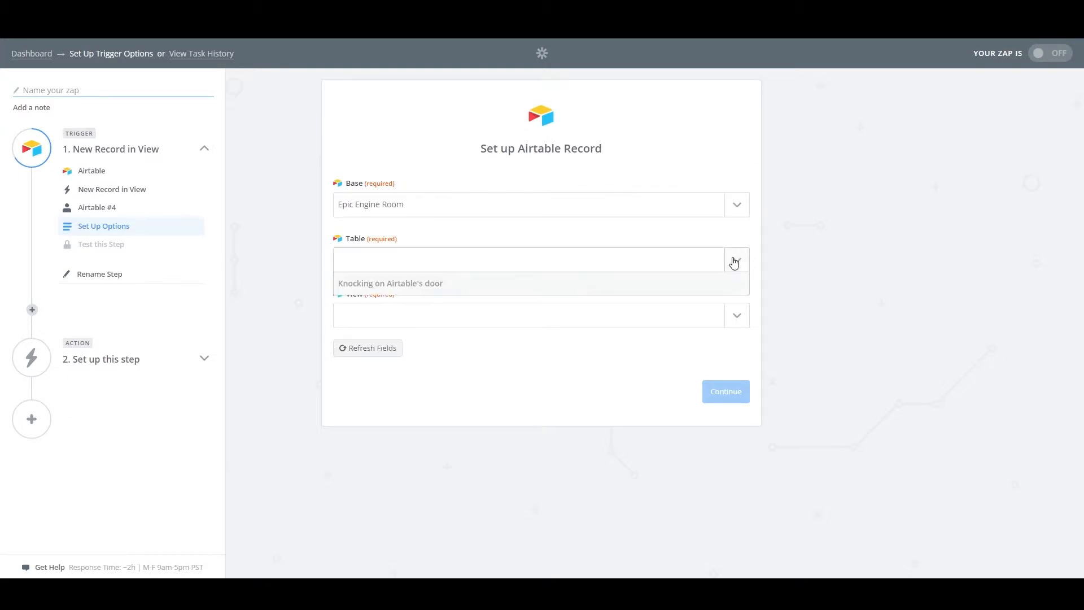
click(368, 402)
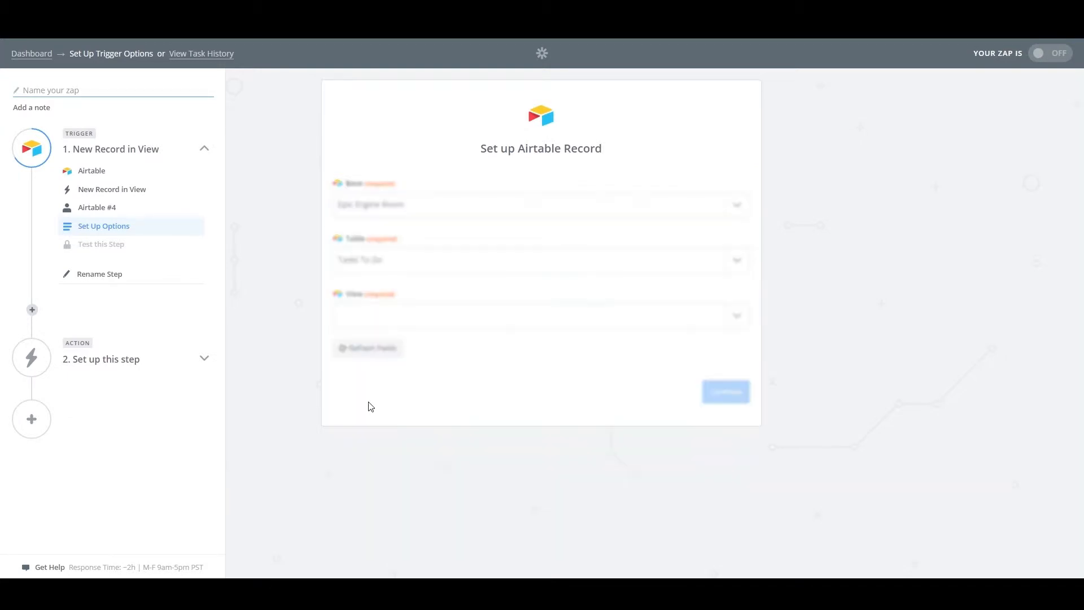
click(743, 315)
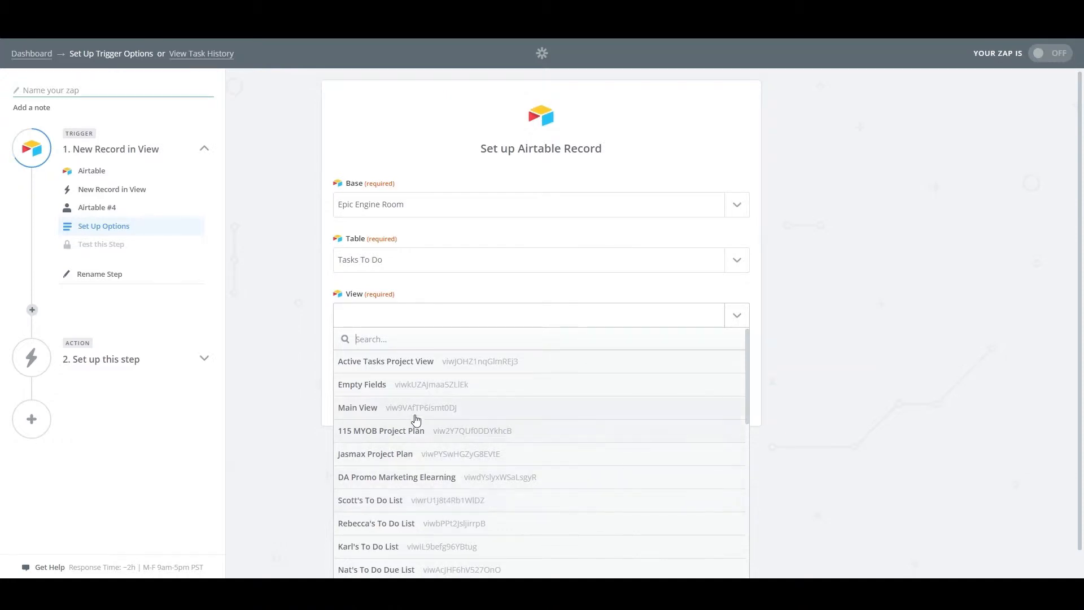
click(370, 501)
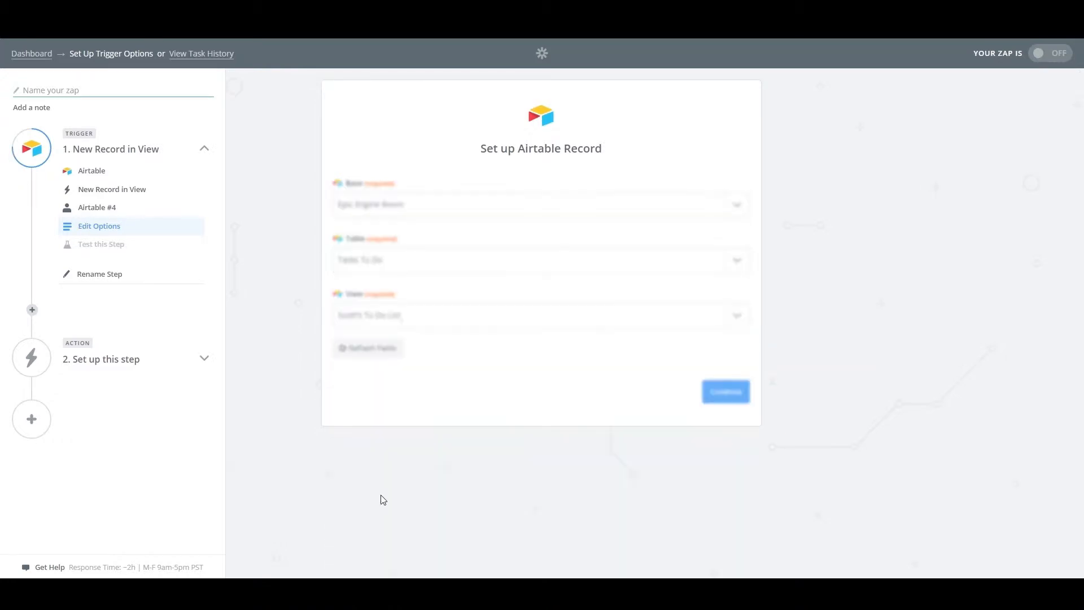
click(726, 392)
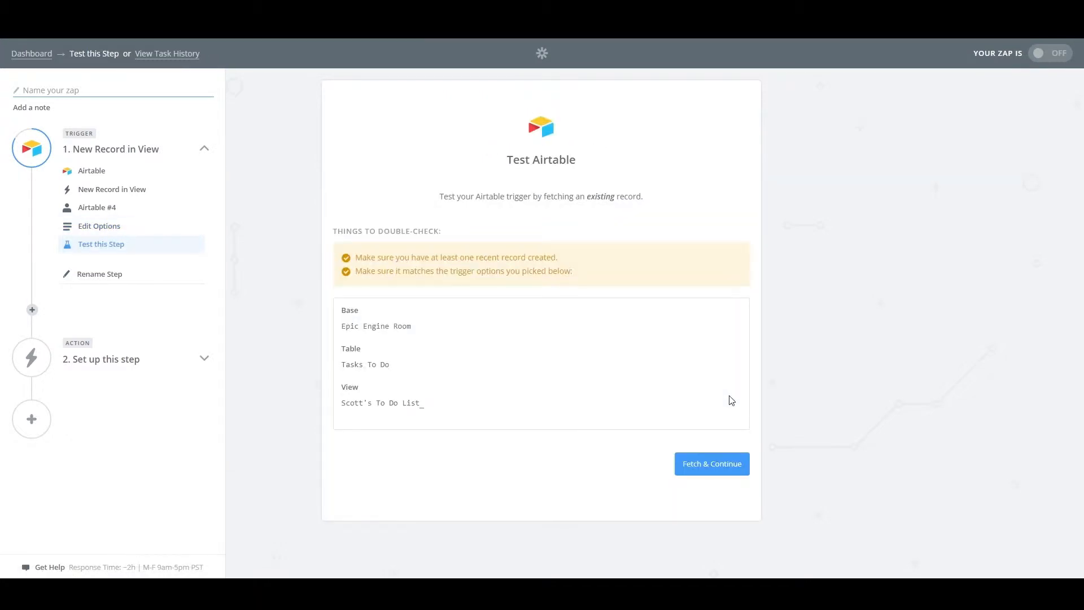
click(706, 466)
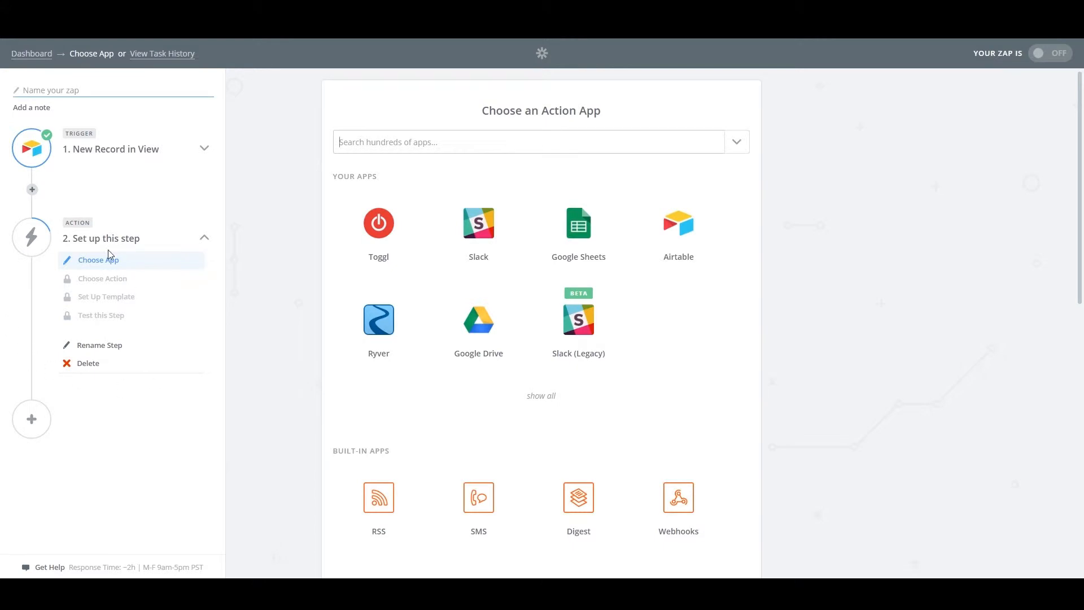
Choose Slack as the action app and save Send Direct Message as its action.
click(479, 233)
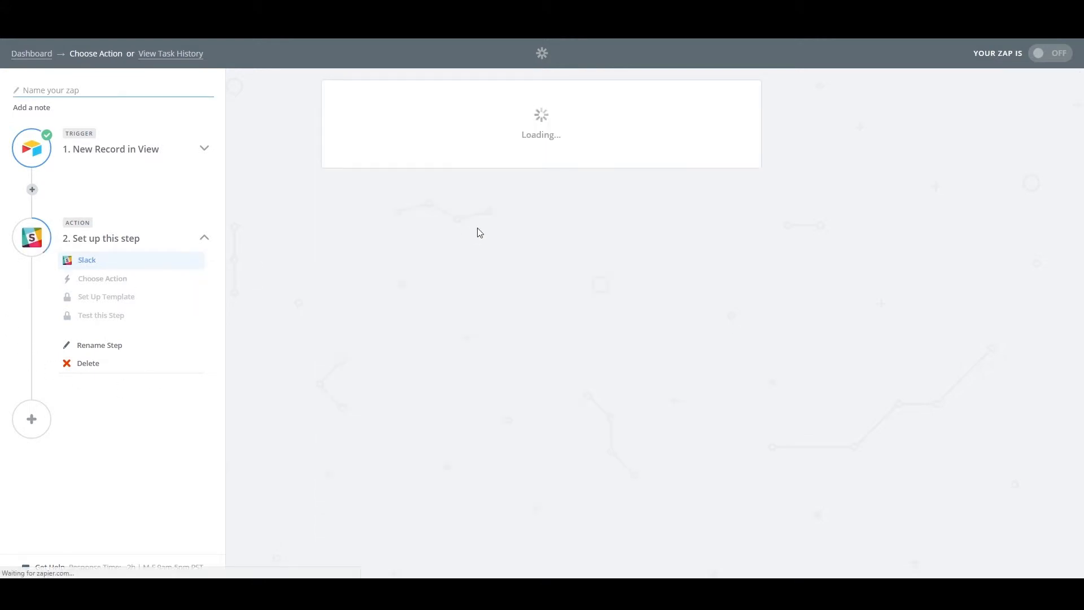
click(352, 262)
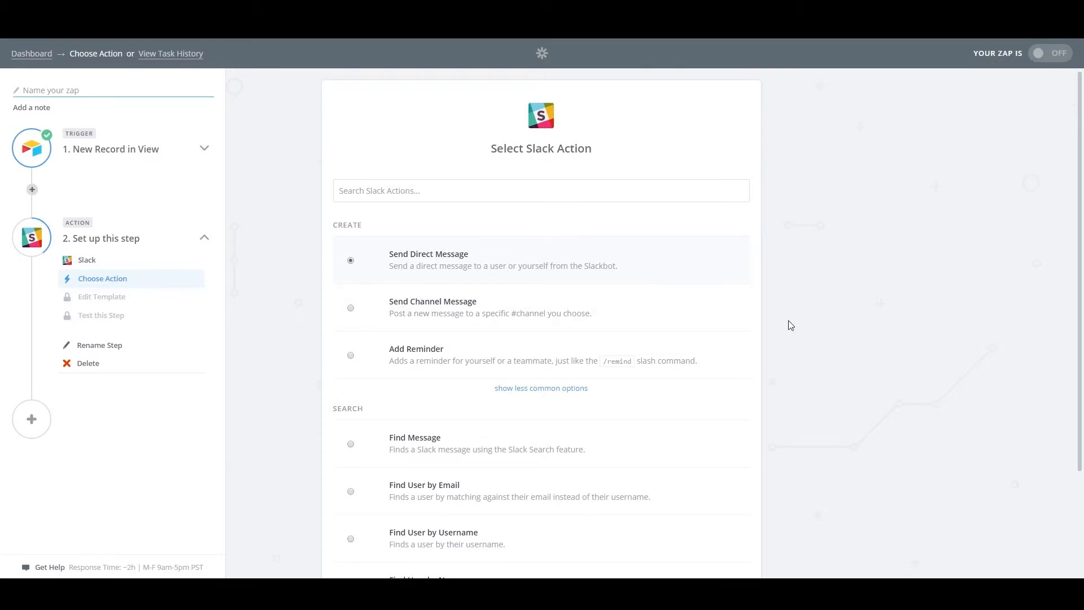
scroll(787, 324, down, 3)
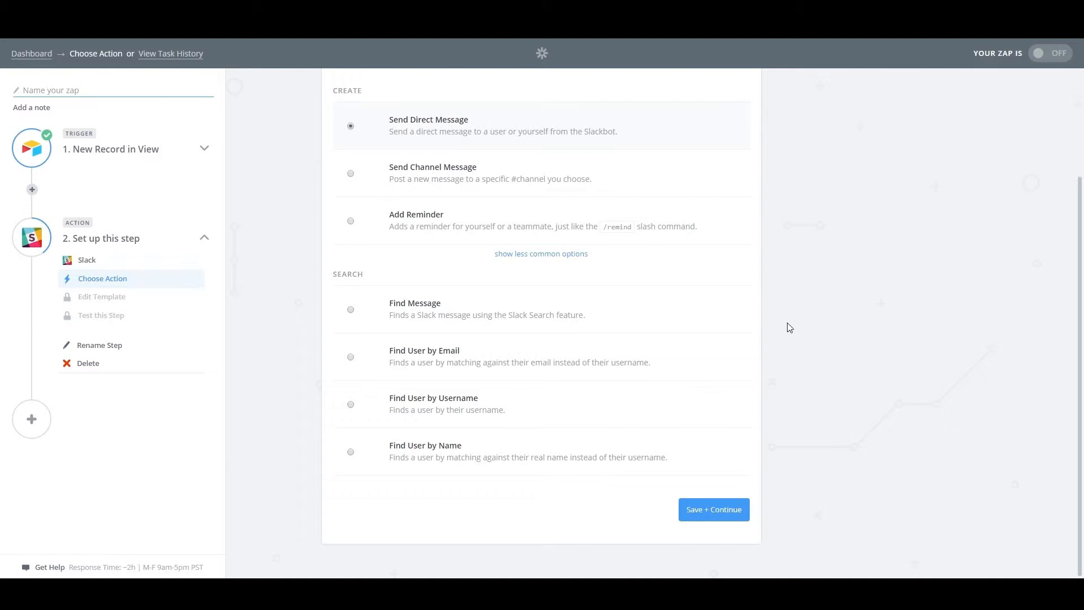
click(722, 515)
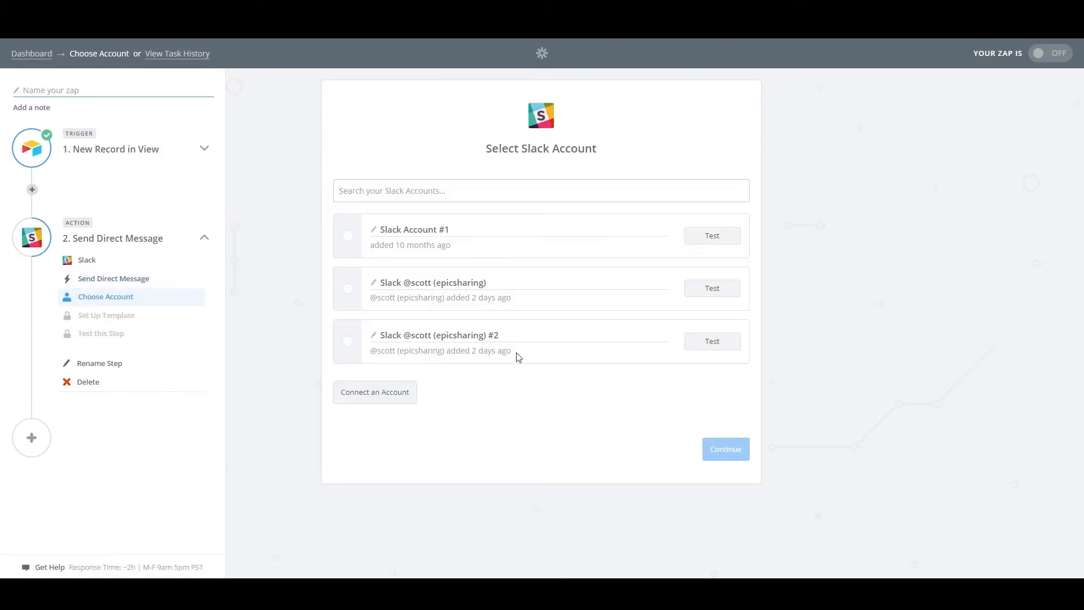
Select the epicsharing Slack account without the #2 suffix for the action and save it.
click(348, 343)
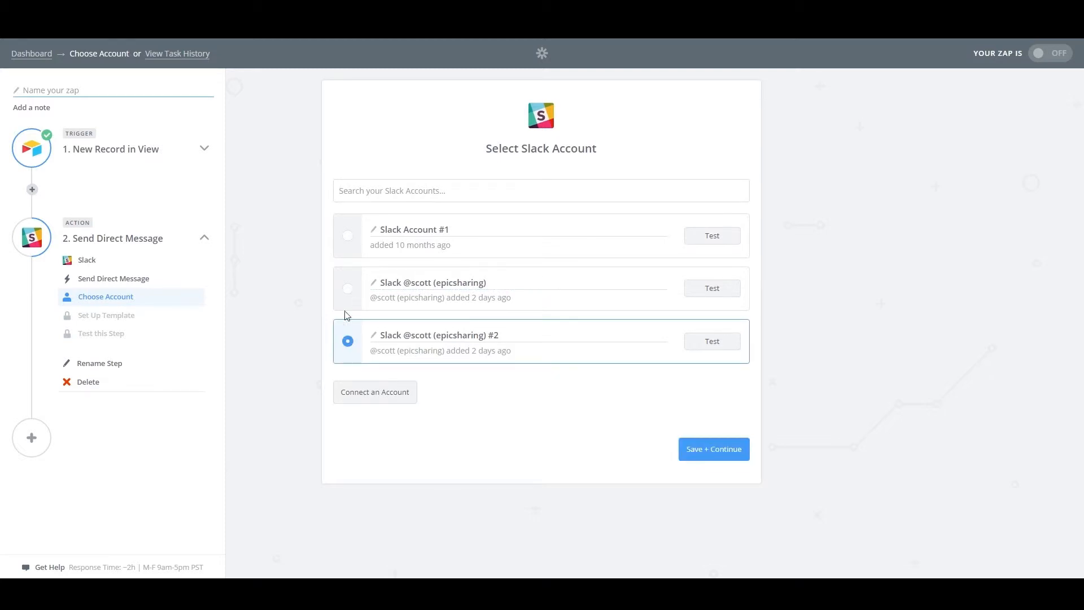
click(350, 290)
click(721, 459)
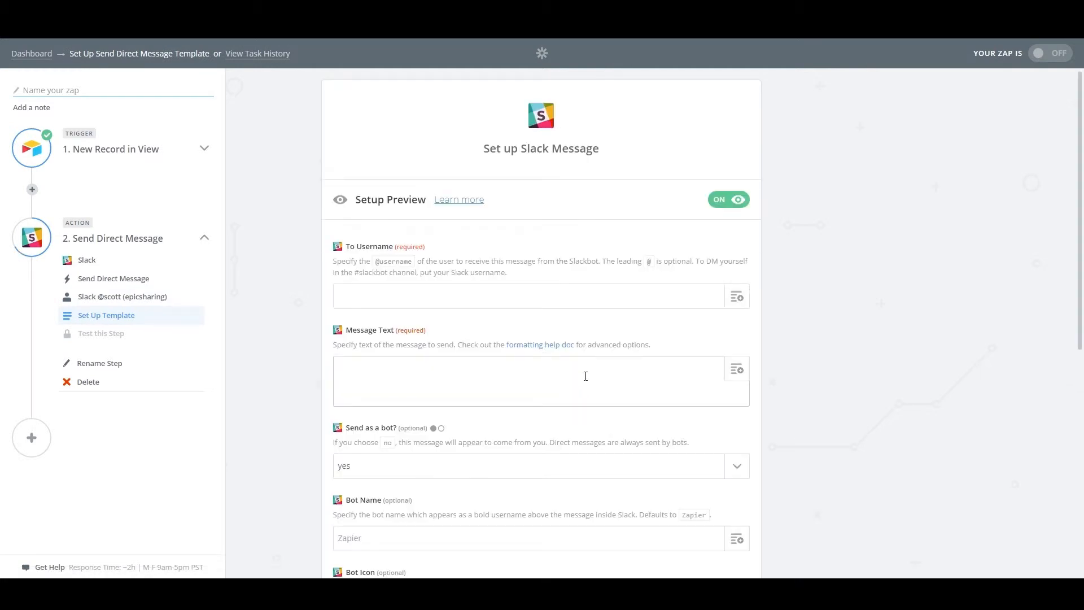
Address the direct message to the account owner's username with the text "This is a Test from Zap is it working??".
click(411, 292)
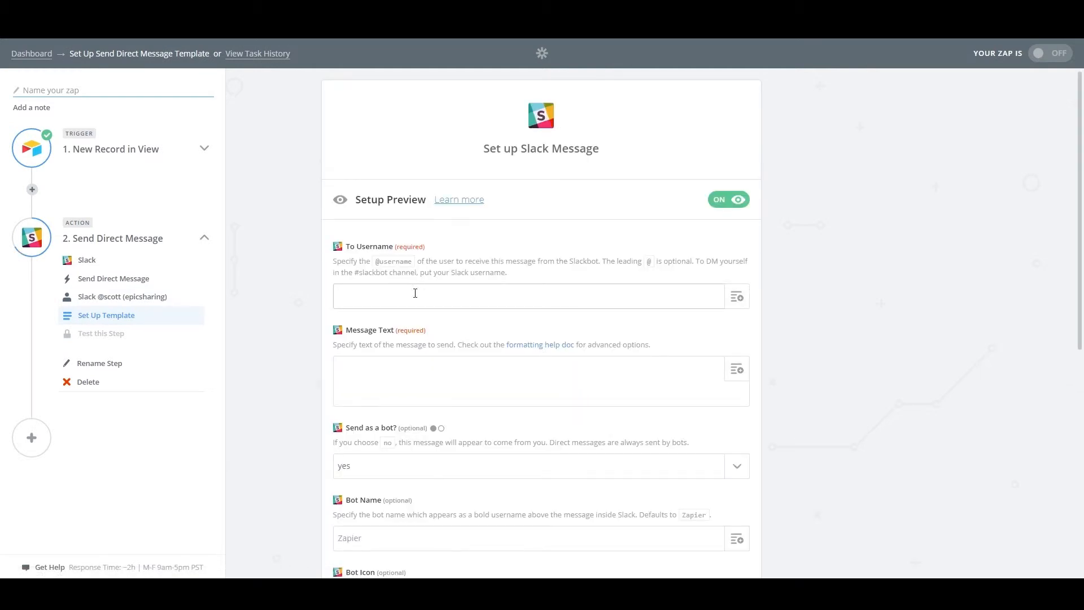
text(@Scott)
click(408, 375)
text(T)
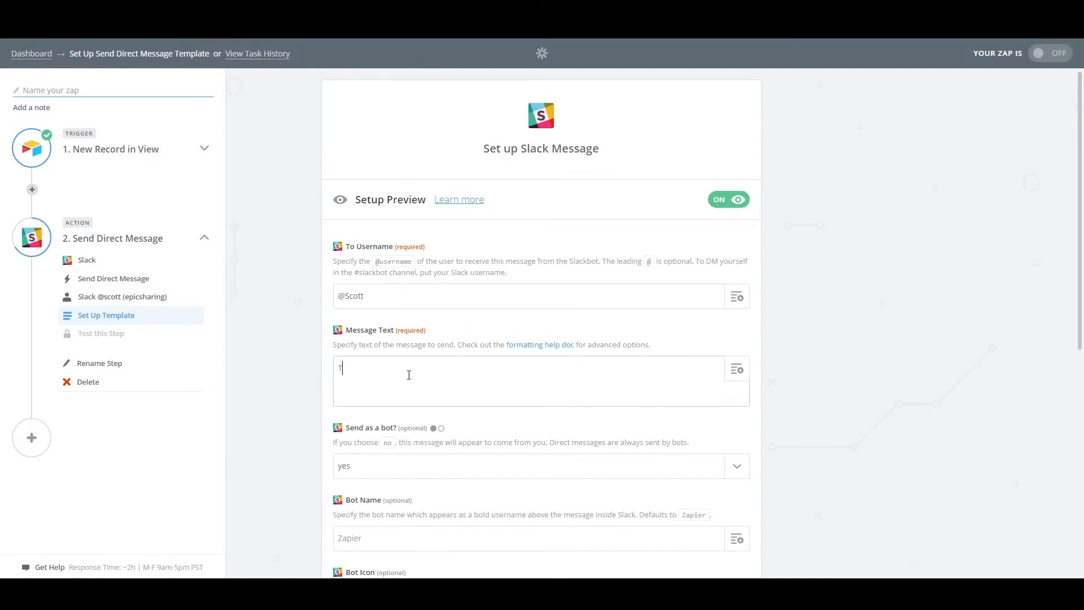
text(his is a Test from Zap is it working??)
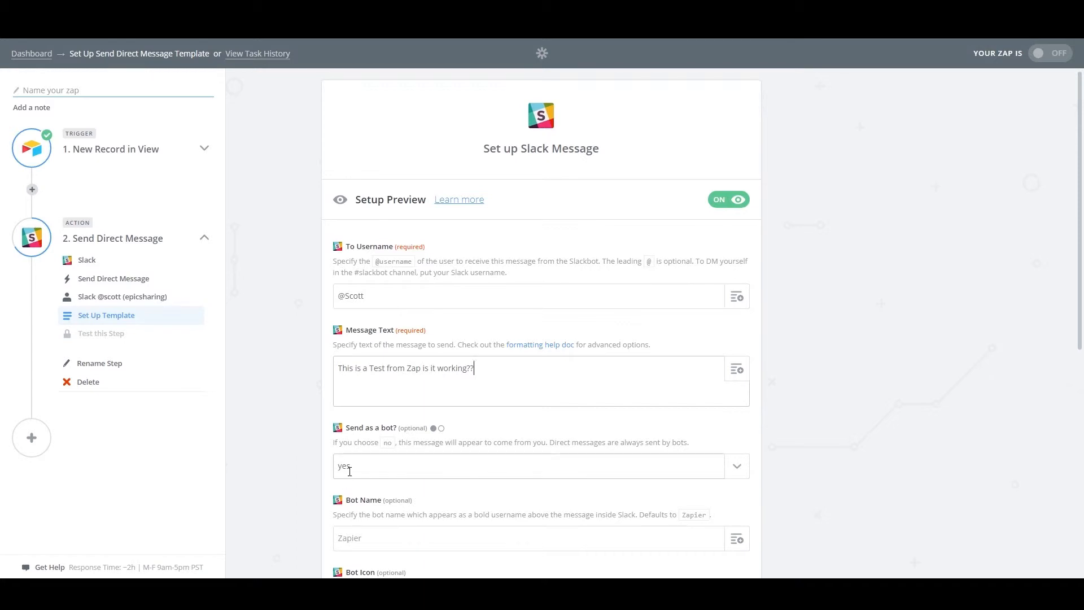
Set the bot name to Bob, keep the other message options at their defaults and continue to the test stage.
scroll(776, 460, down, 4)
click(352, 312)
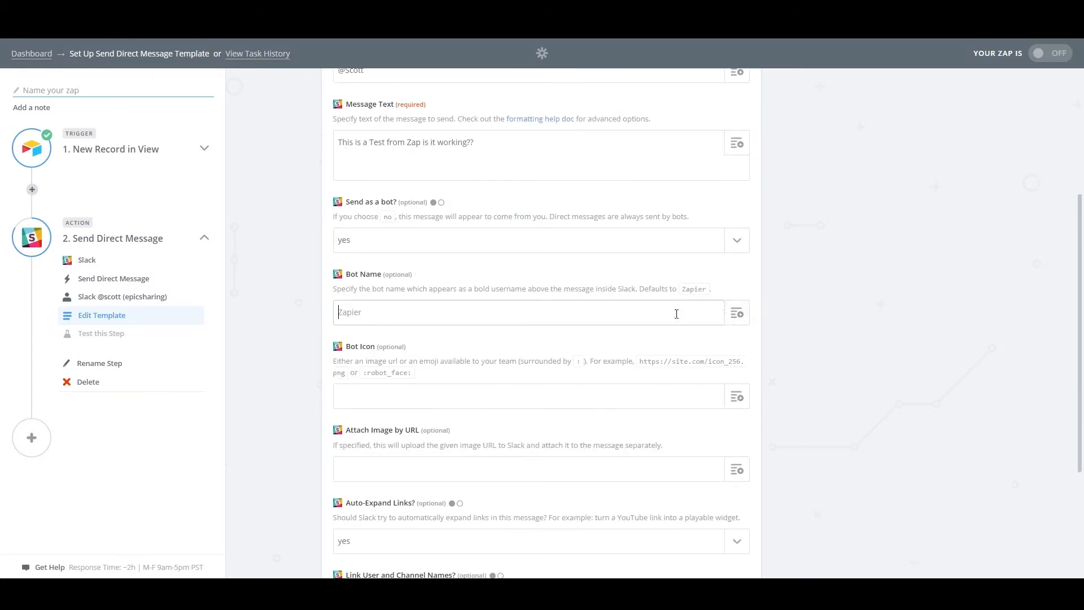
click(737, 313)
click(372, 314)
text(Bob)
scroll(833, 369, down, 3)
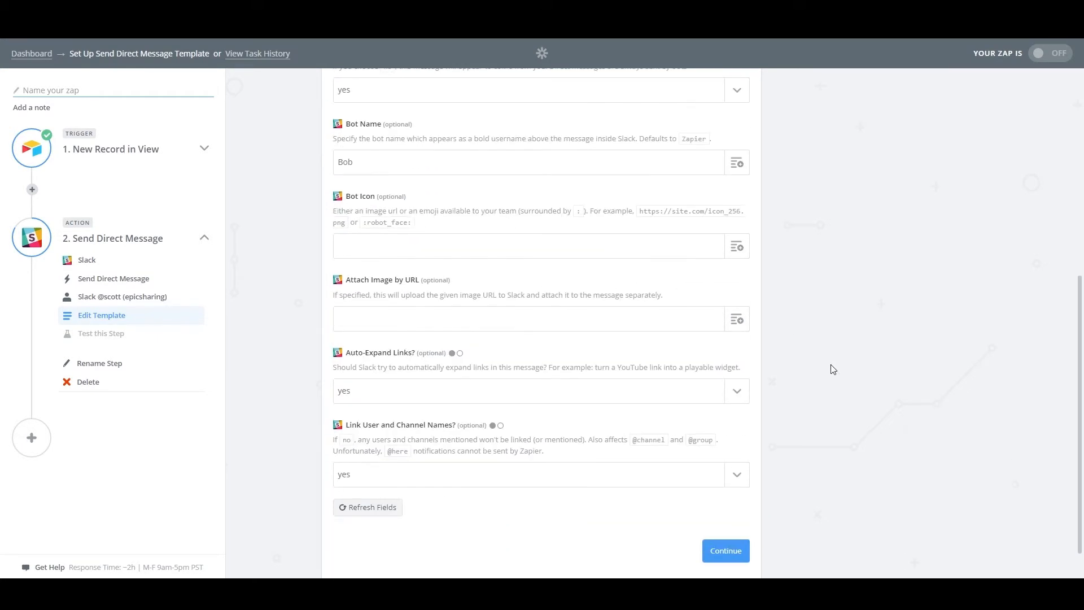
click(726, 550)
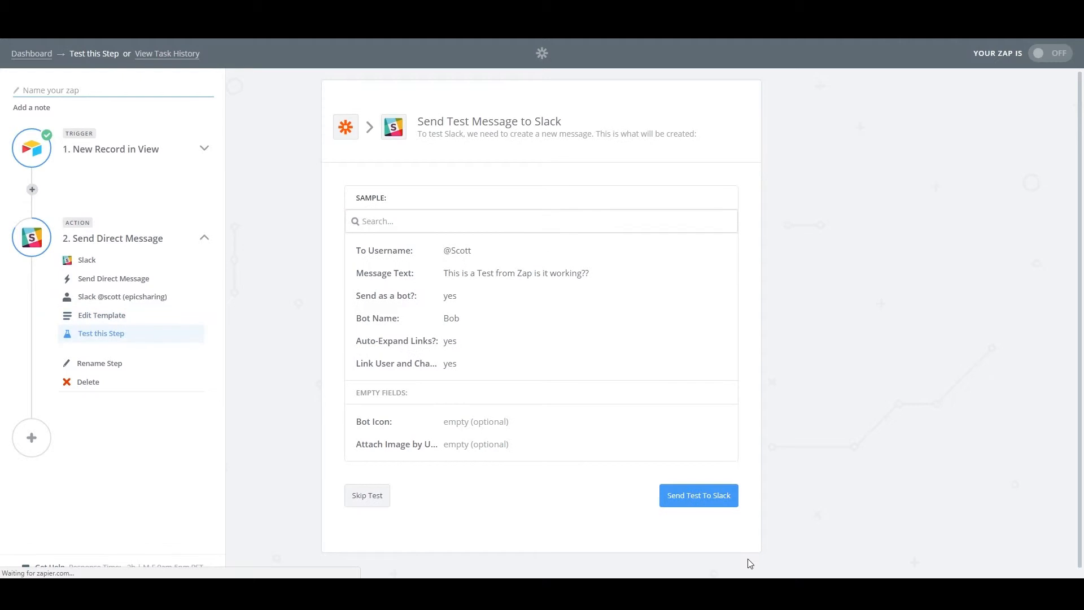
Send the test message to Slack, then switch to Slack and check the message in the slackbot conversation.
click(686, 498)
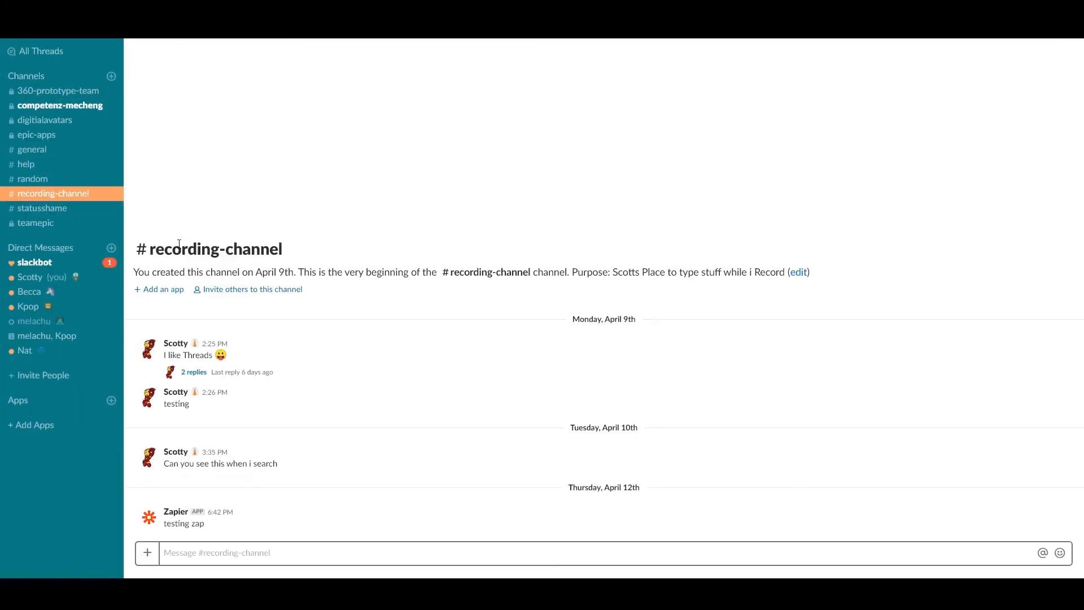
click(63, 268)
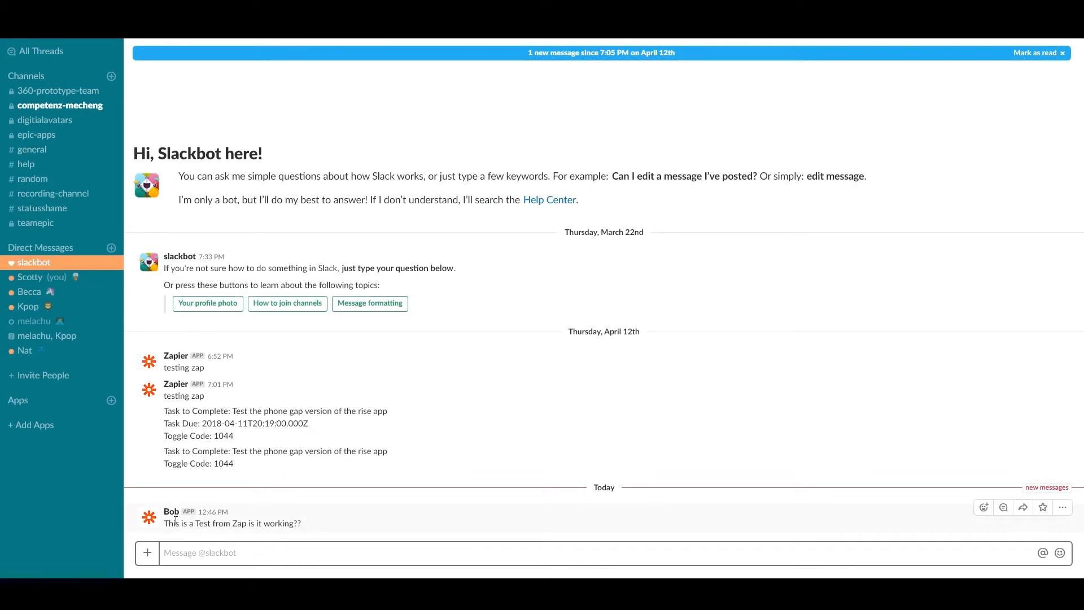
drag(176, 523, 305, 537)
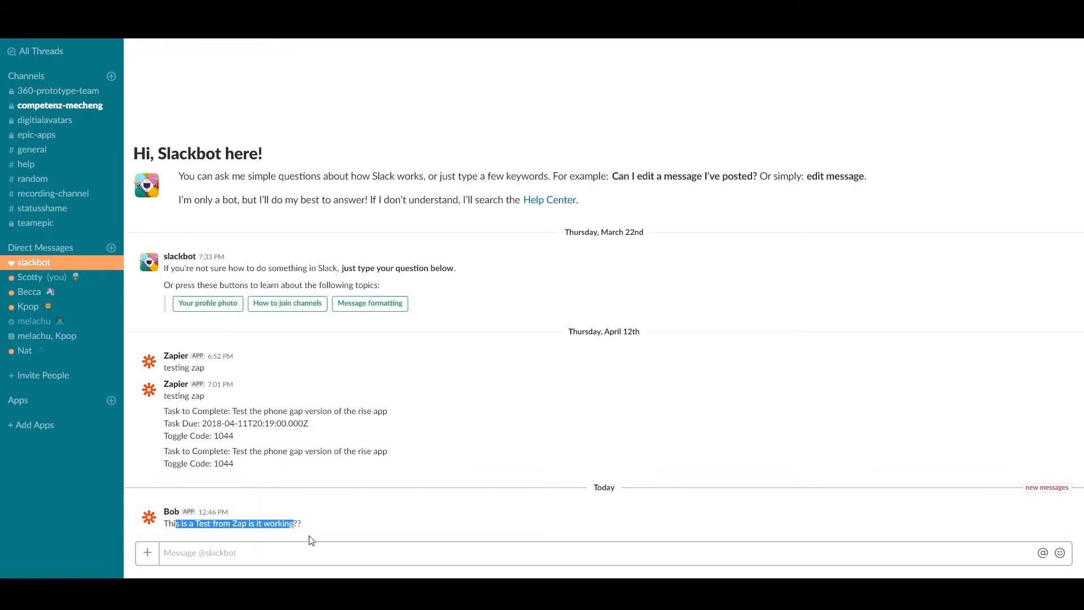
click(309, 526)
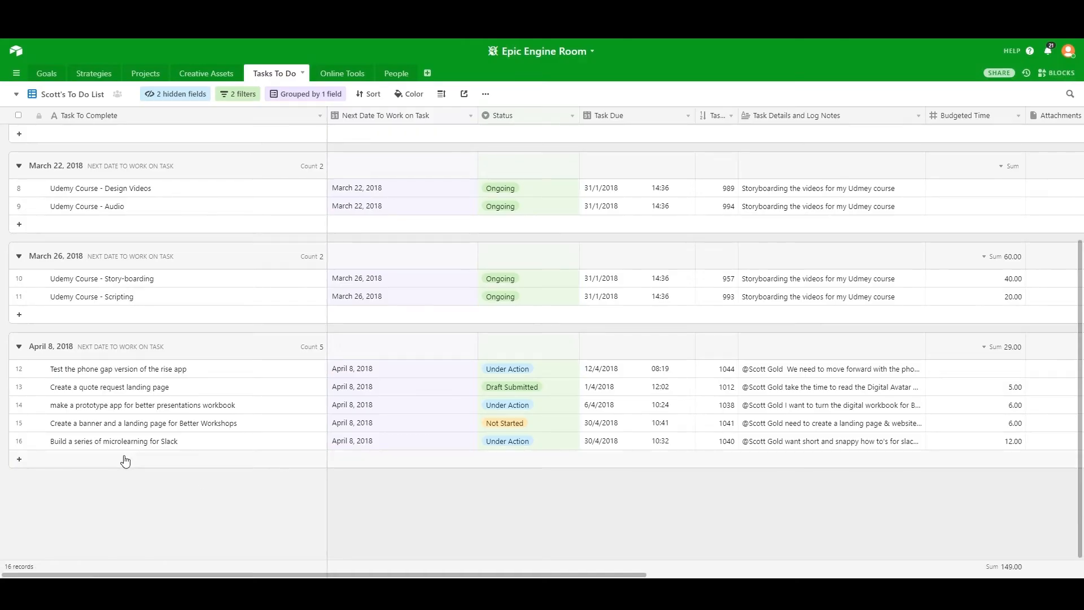
In Airtable, add a task about helping a colleague make a ZAP to the April 8, 2018 group, status Not Started, due 16/4/2018.
click(123, 457)
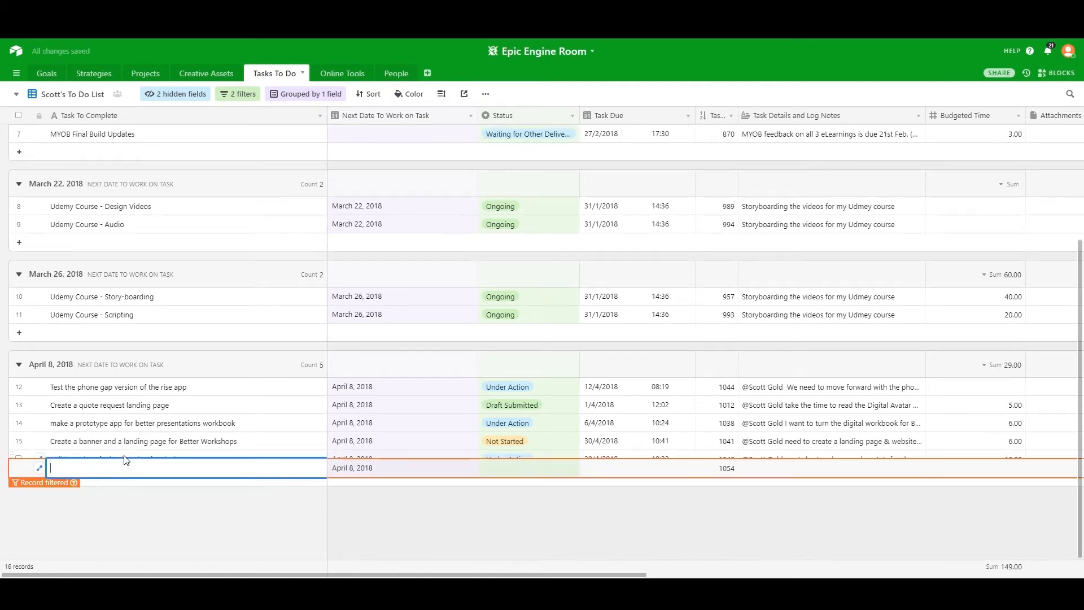
text(Help Karl make a ZAP)
click(39, 467)
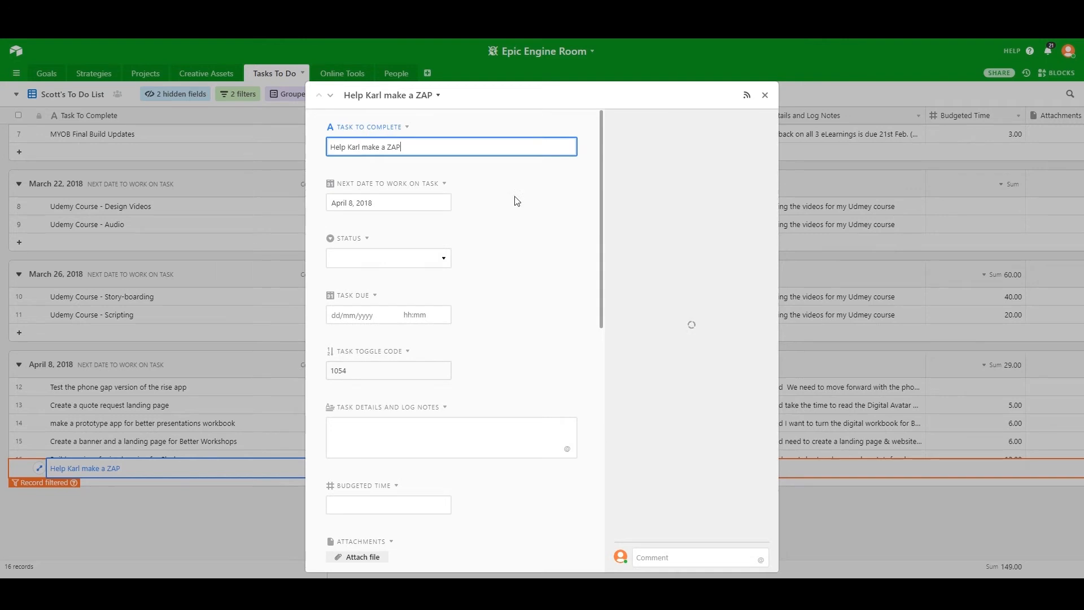
click(435, 258)
click(362, 312)
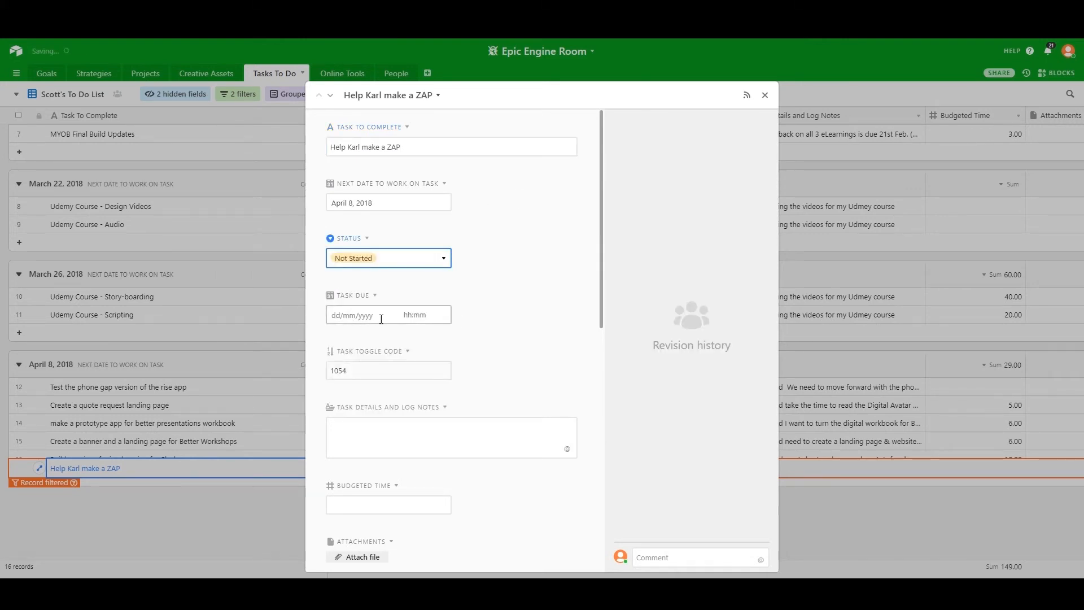
click(378, 315)
click(359, 402)
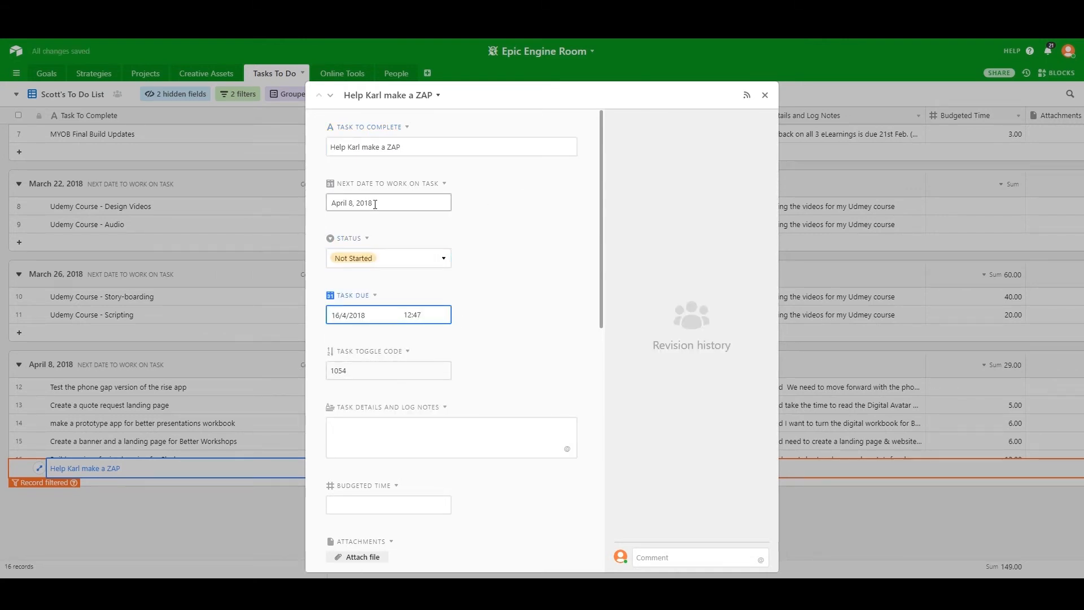
Assign the new task to the account owner in the Who field and close the record.
scroll(452, 346, down, 5)
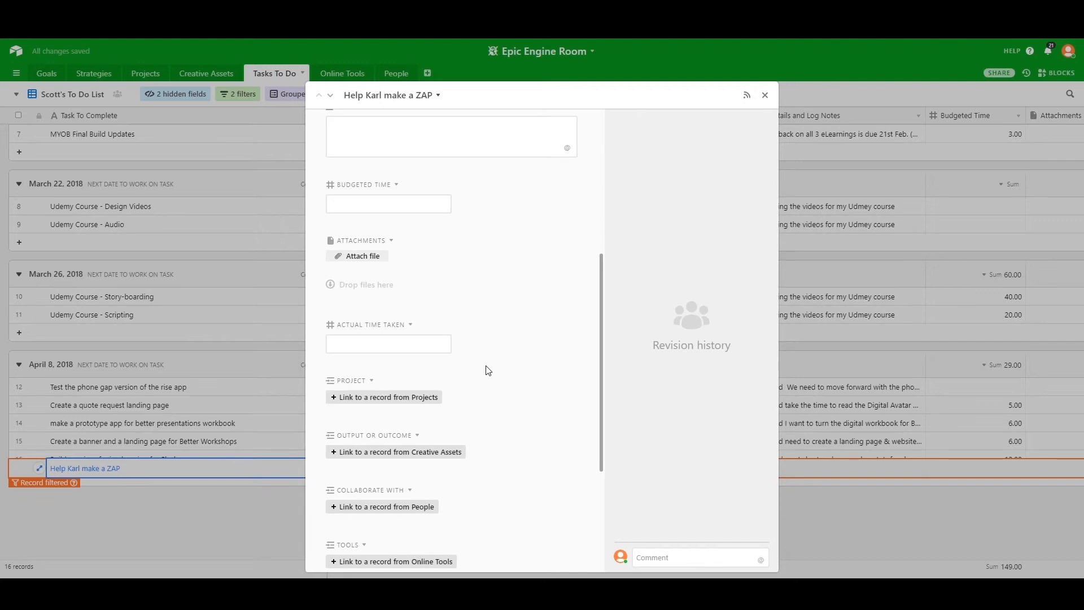
scroll(488, 370, down, 4)
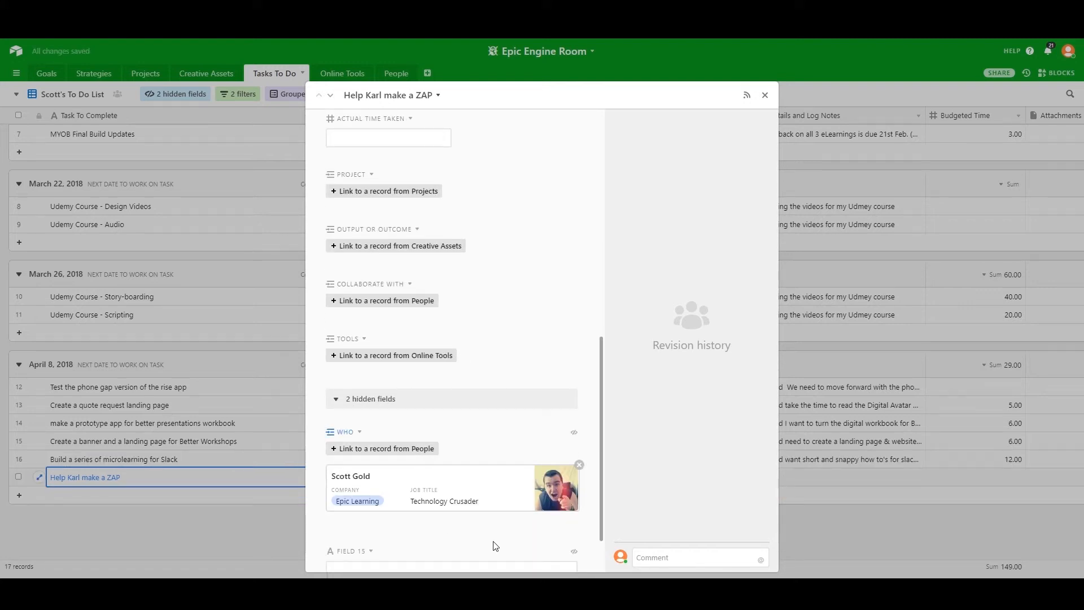
click(765, 94)
click(477, 525)
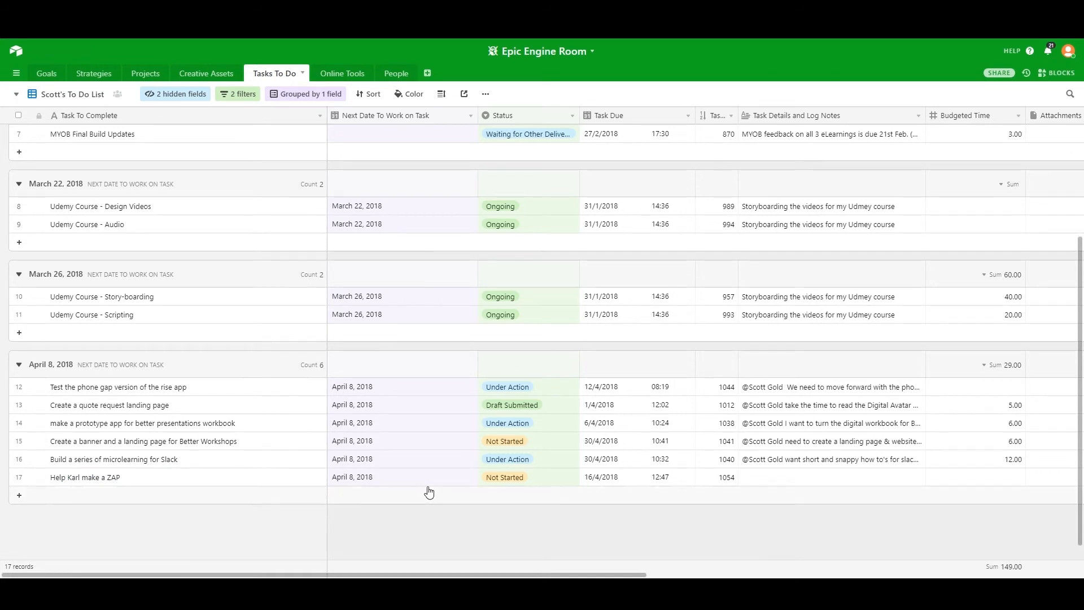